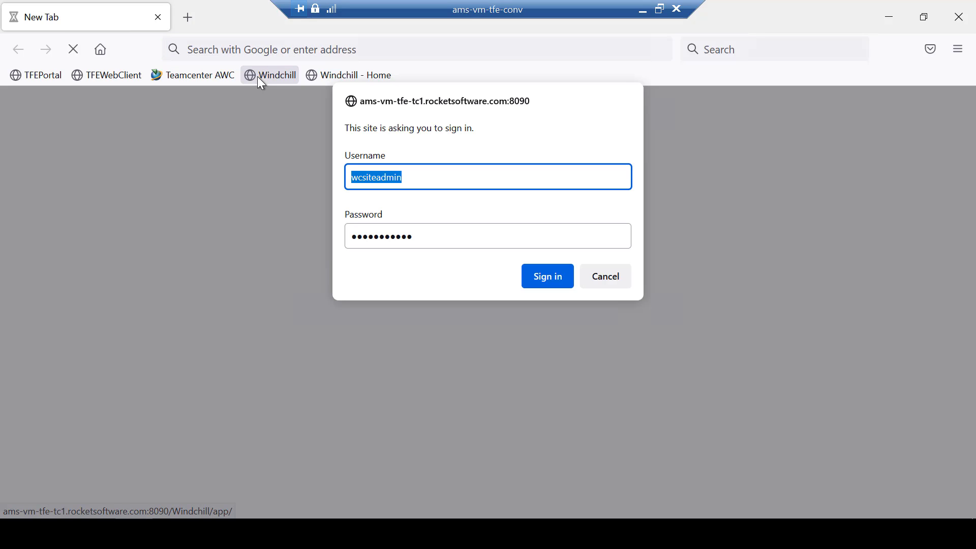
Sign in, rerun the saved car* search, and open the CAR.CATPRODUCT assembly's details
{"action": "left_click", "coordinate": [548, 276]}
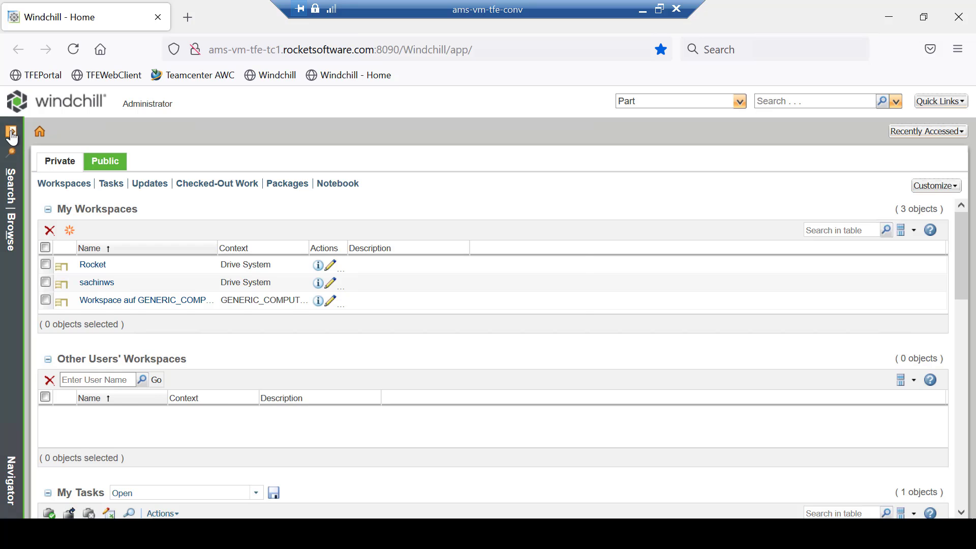
{"action": "left_click", "coordinate": [11, 132]}
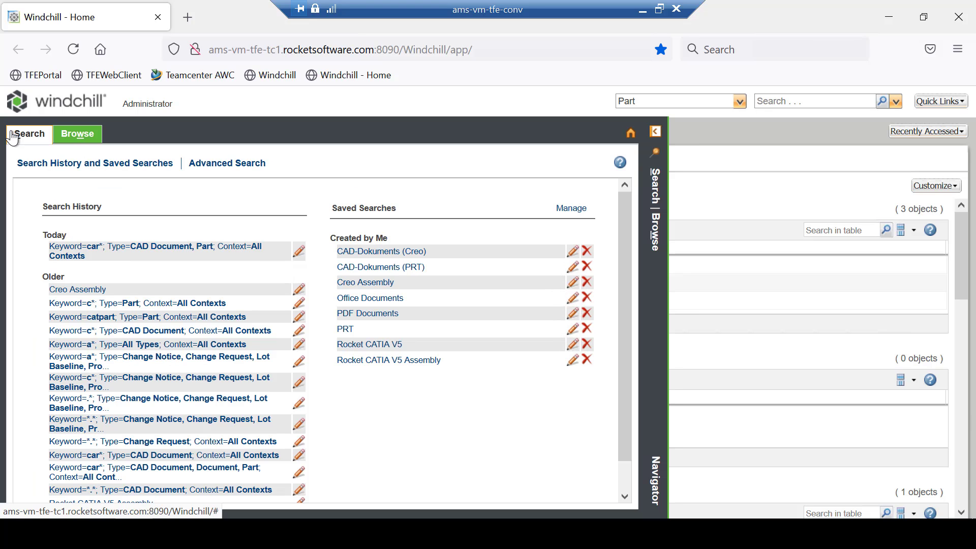
{"action": "left_click", "coordinate": [299, 252]}
{"action": "scroll", "coordinate": [343, 434], "scroll_direction": "down", "scroll_amount": 3}
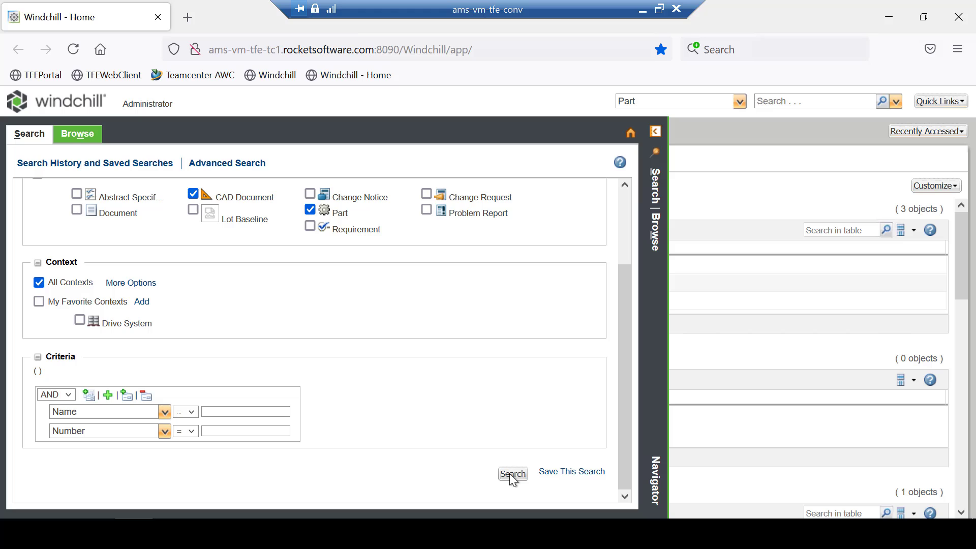
{"action": "left_click", "coordinate": [512, 474]}
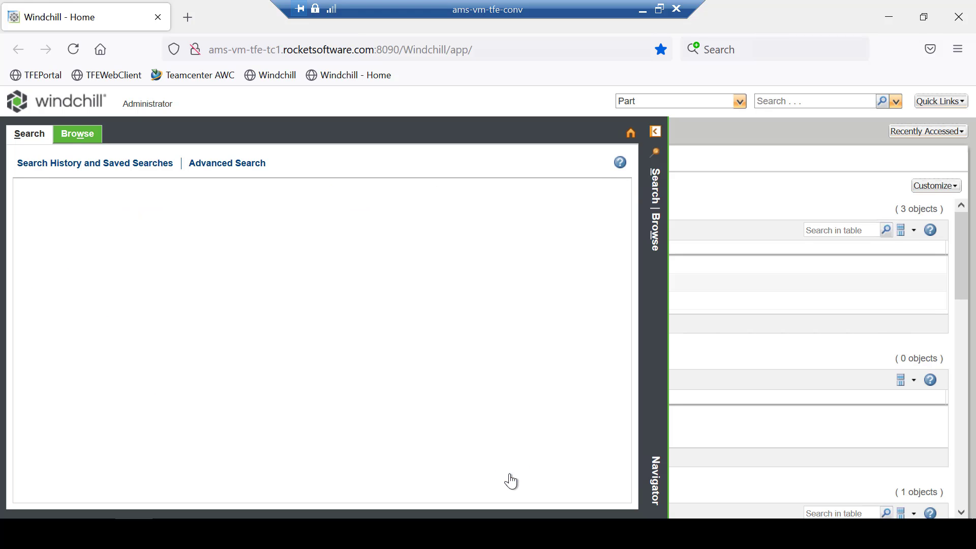
{"action": "left_click", "coordinate": [224, 327]}
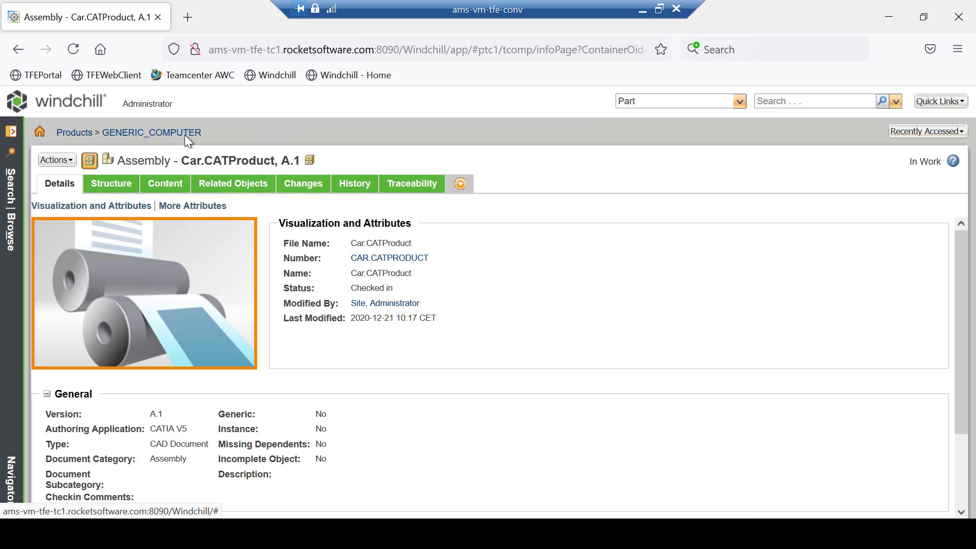
In the GENERIC_COMPUTER folder, select CAR.CATPRODUCT and choose Send Items to TFE
{"action": "left_click", "coordinate": [185, 137]}
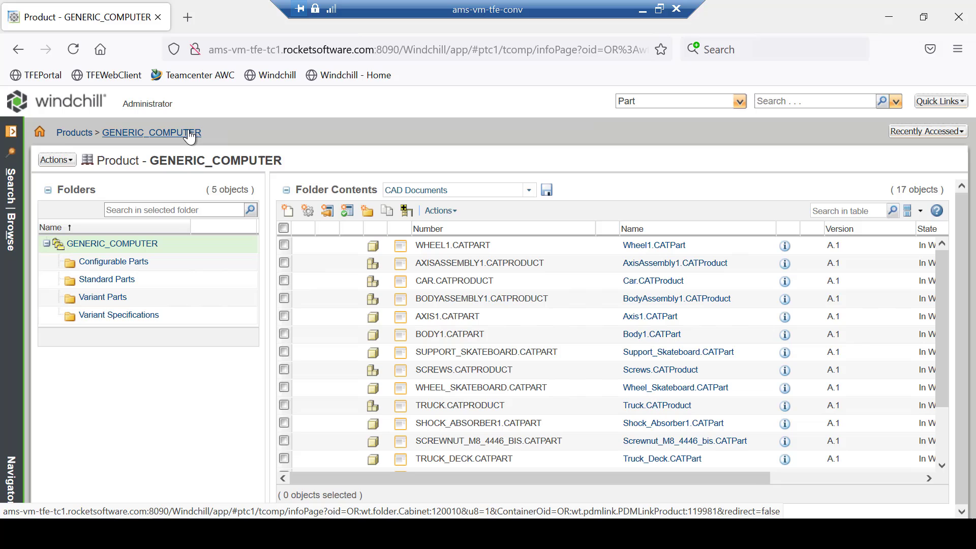
{"action": "left_click", "coordinate": [284, 280]}
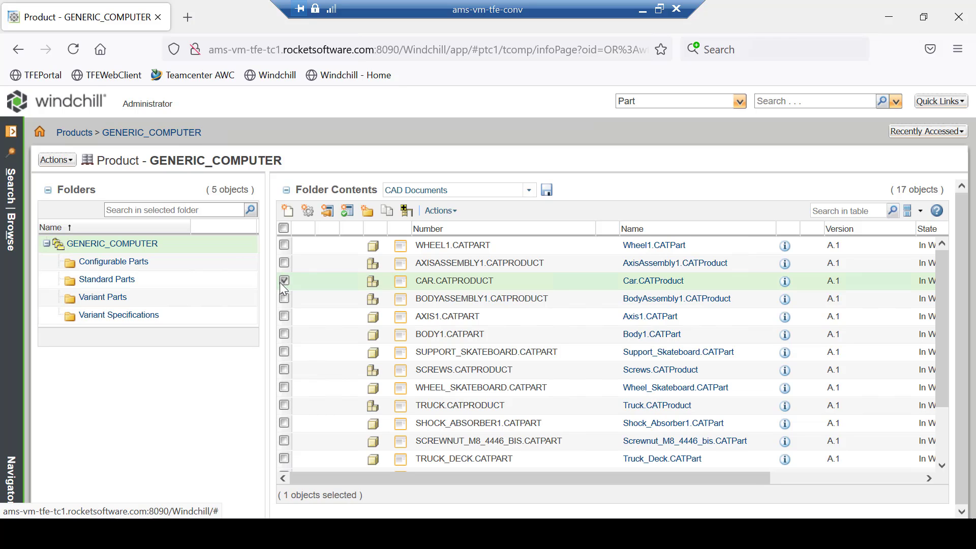
{"action": "left_click", "coordinate": [442, 210]}
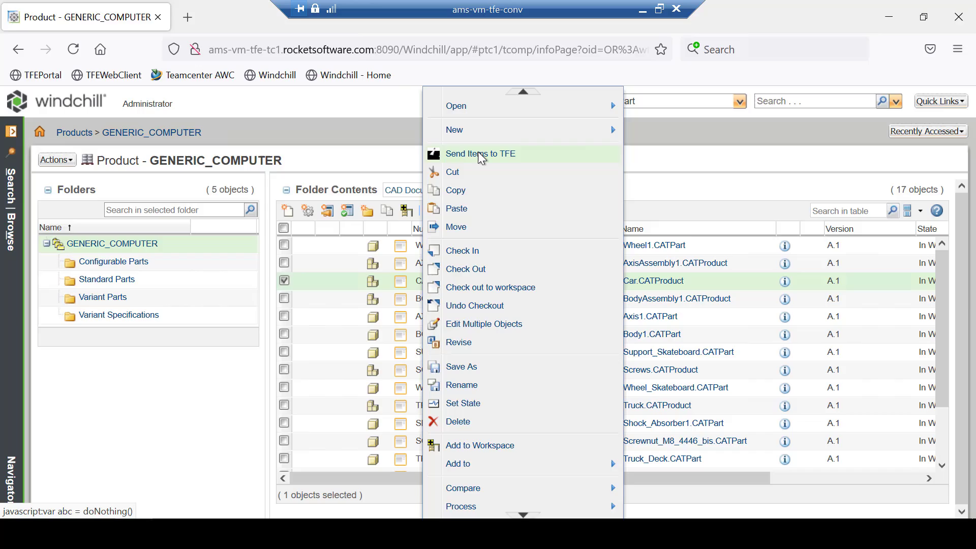
{"action": "left_click", "coordinate": [478, 153]}
Collect Car.CATProduct's dependents into a six-object export list and advance past Product Structures
{"action": "left_click", "coordinate": [32, 203]}
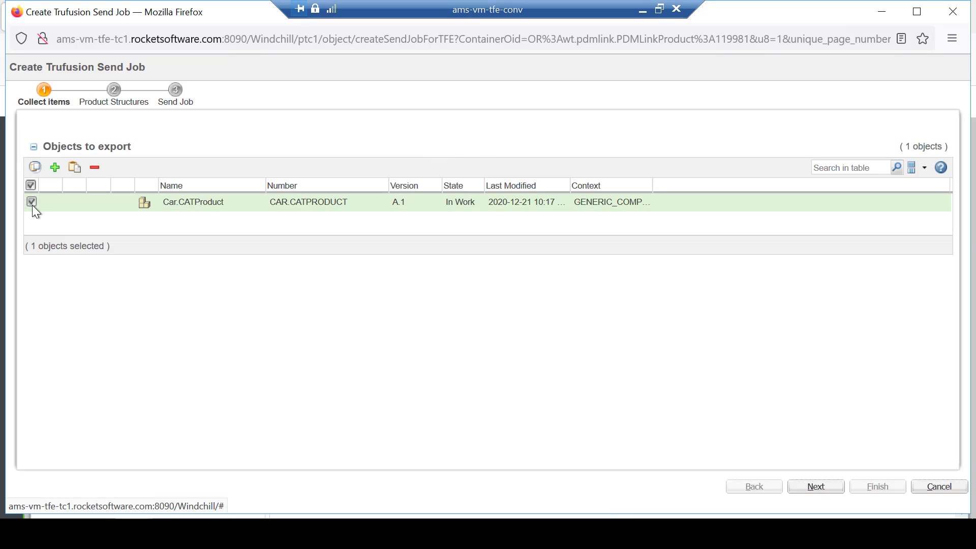
{"action": "left_click", "coordinate": [35, 168]}
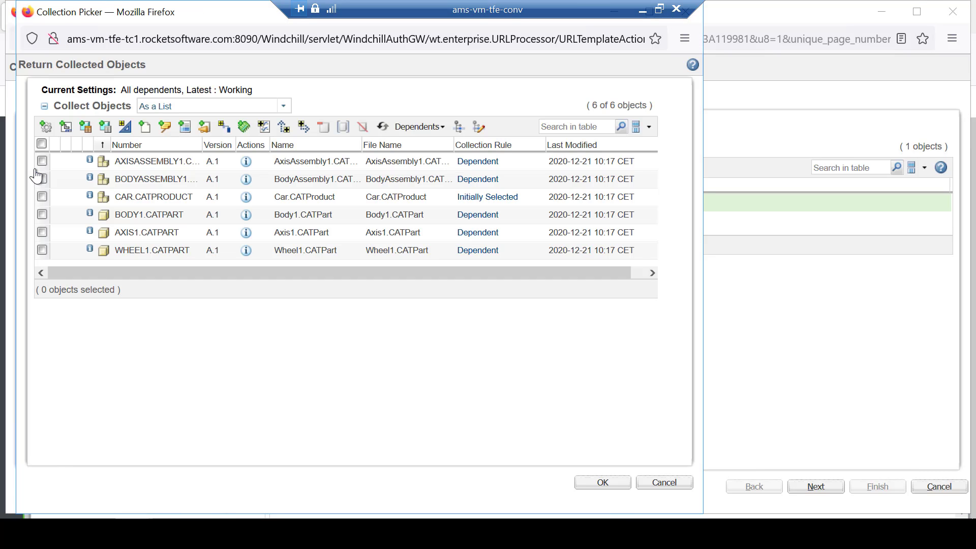
{"action": "left_click", "coordinate": [607, 485]}
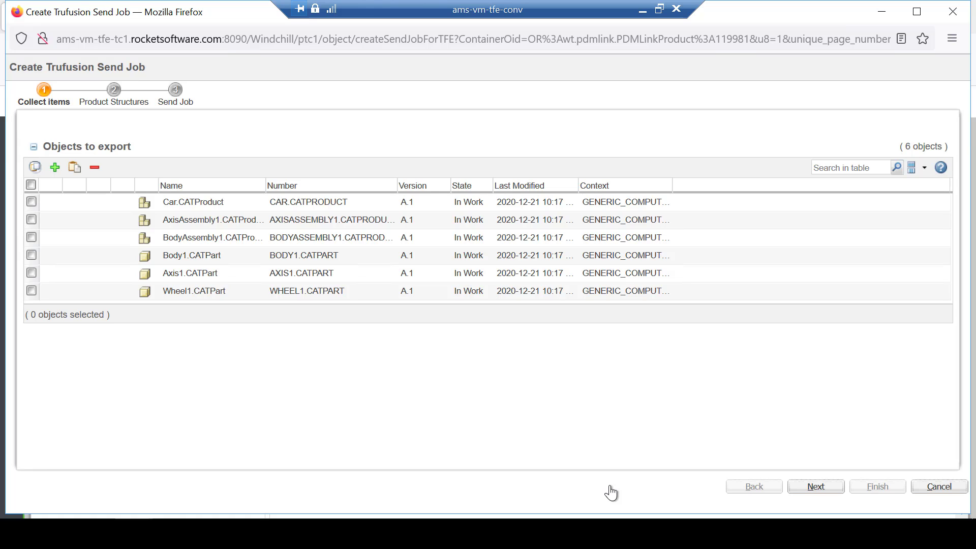
{"action": "left_click", "coordinate": [816, 488]}
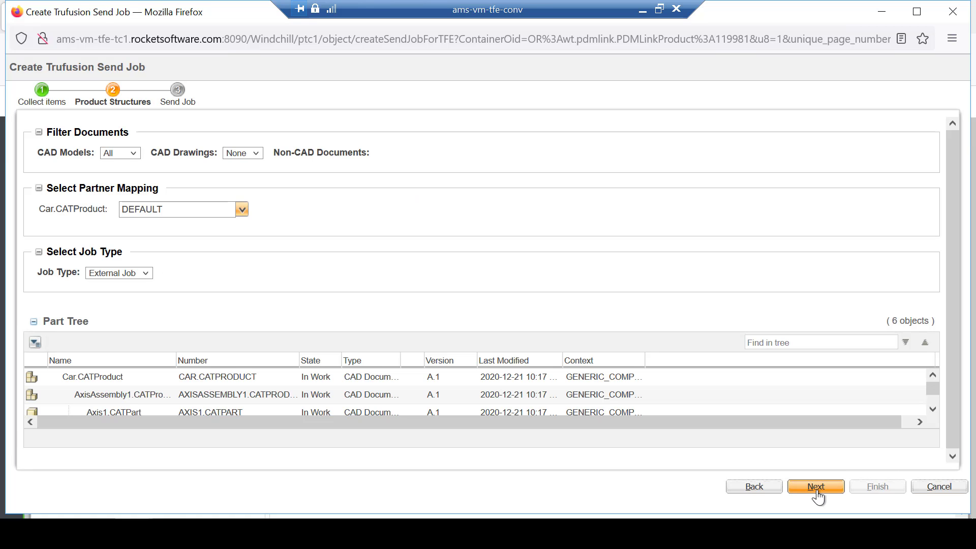
{"action": "left_click", "coordinate": [817, 492]}
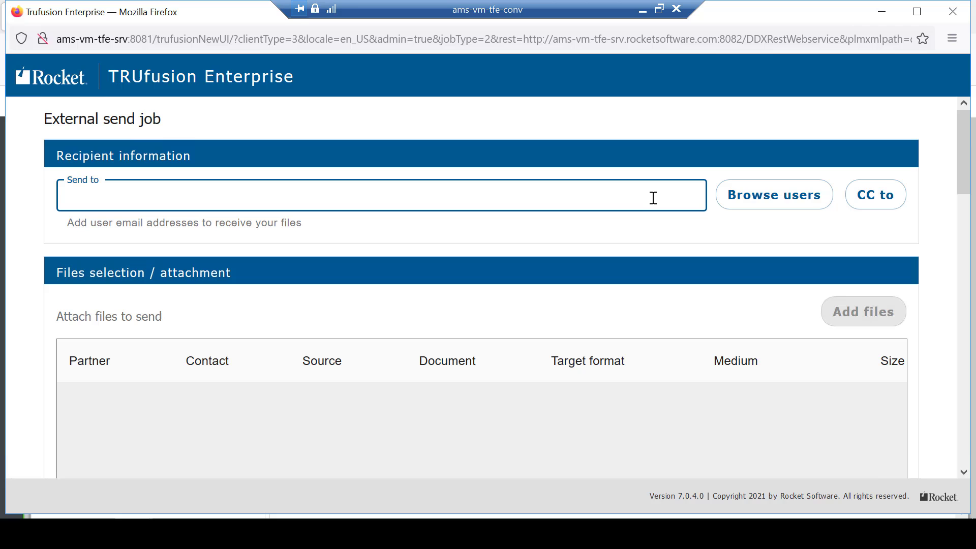
Address the job to the partner contact, add the comment 'Demo', and send it
{"action": "type", "text": "lin"}
{"action": "left_click", "coordinate": [169, 319]}
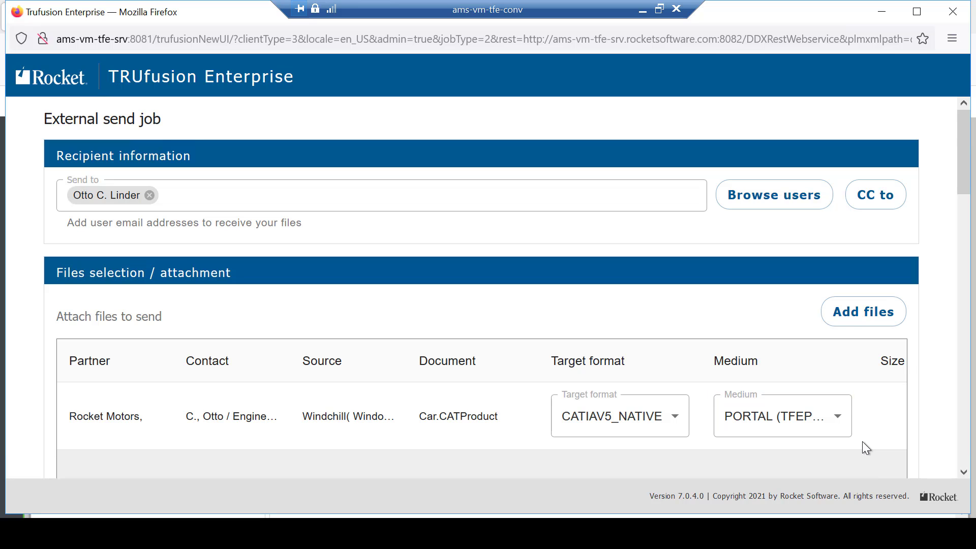
{"action": "scroll", "coordinate": [643, 359], "scroll_direction": "down", "scroll_amount": 5}
{"action": "left_click", "coordinate": [237, 445]}
{"action": "type", "text": "D"}
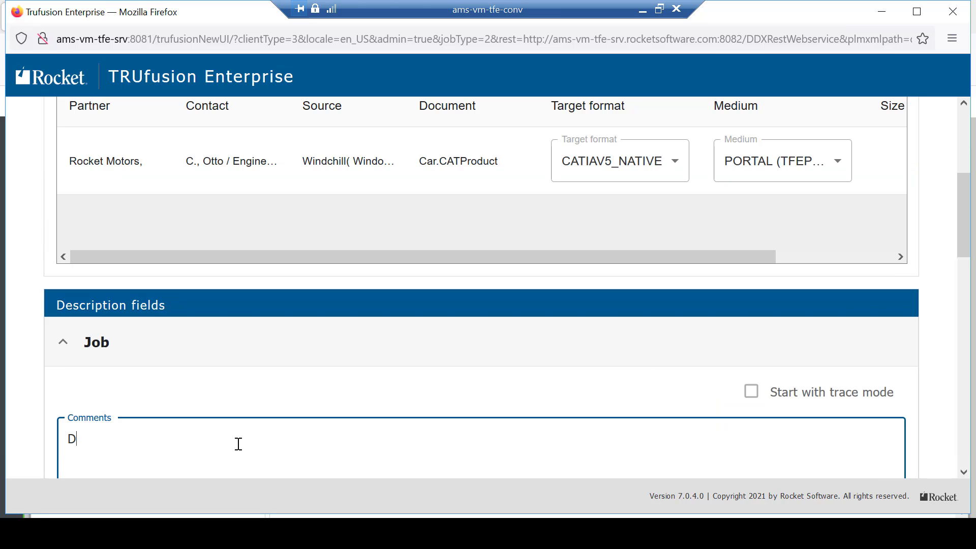
{"action": "type", "text": "emo"}
{"action": "scroll", "coordinate": [884, 474], "scroll_direction": "down", "scroll_amount": 10}
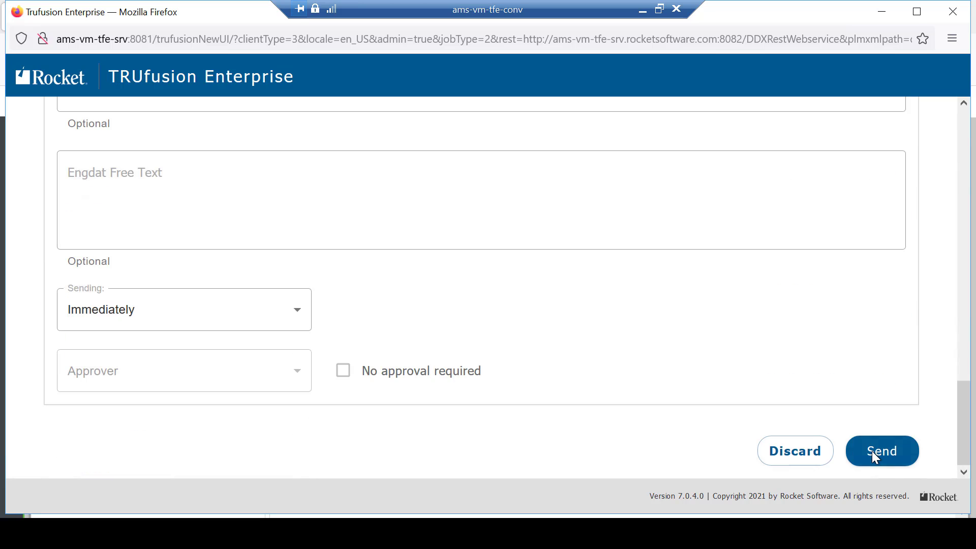
{"action": "left_click", "coordinate": [872, 451]}
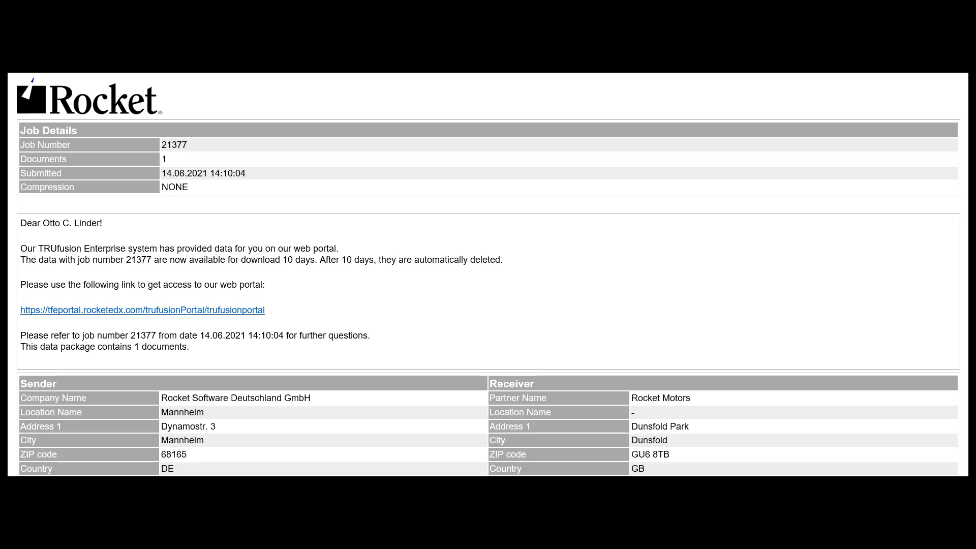
Advance to the notification slide highlighting the TRUfusion portal link
{"action": "key", "text": "Right"}
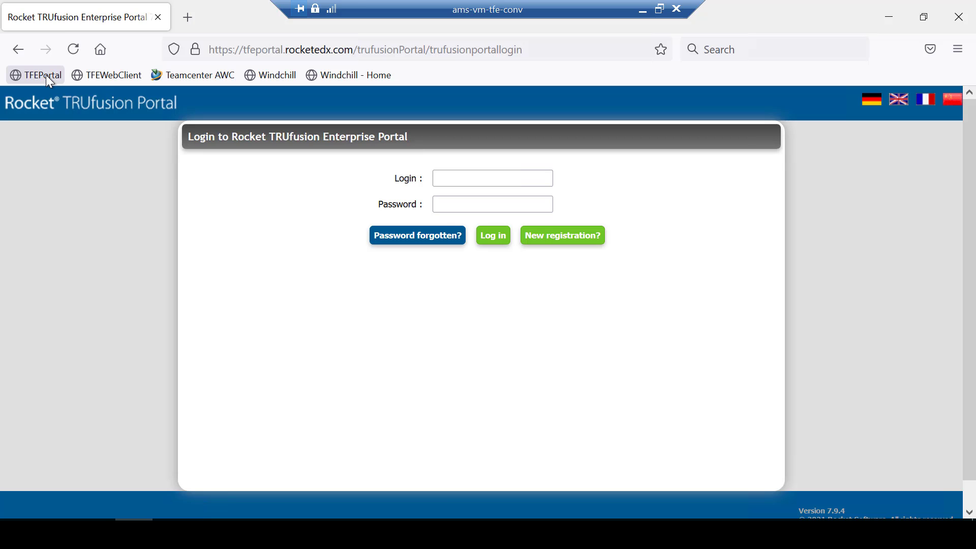
Log in as the partner and save job 21377's archive from Receive to disk
{"action": "left_click", "coordinate": [493, 236]}
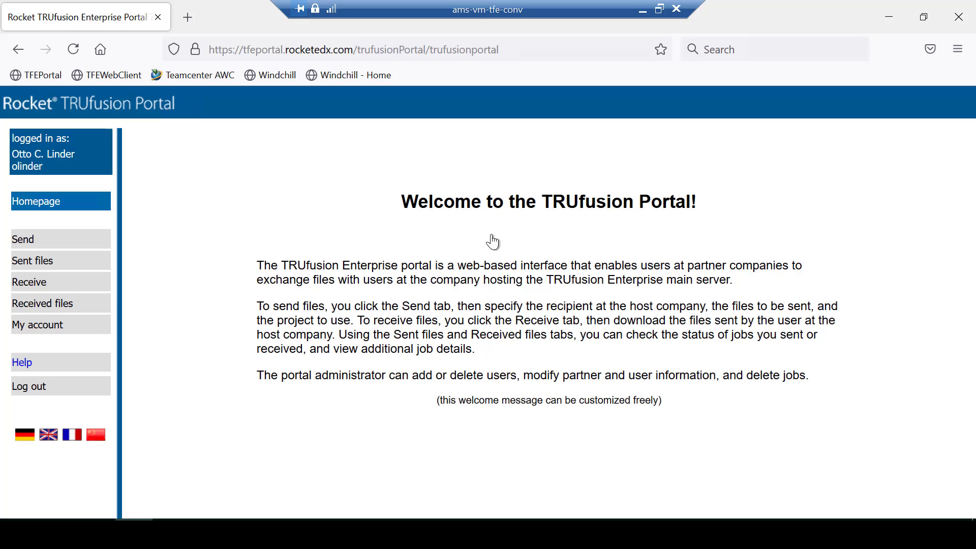
{"action": "left_click", "coordinate": [64, 284]}
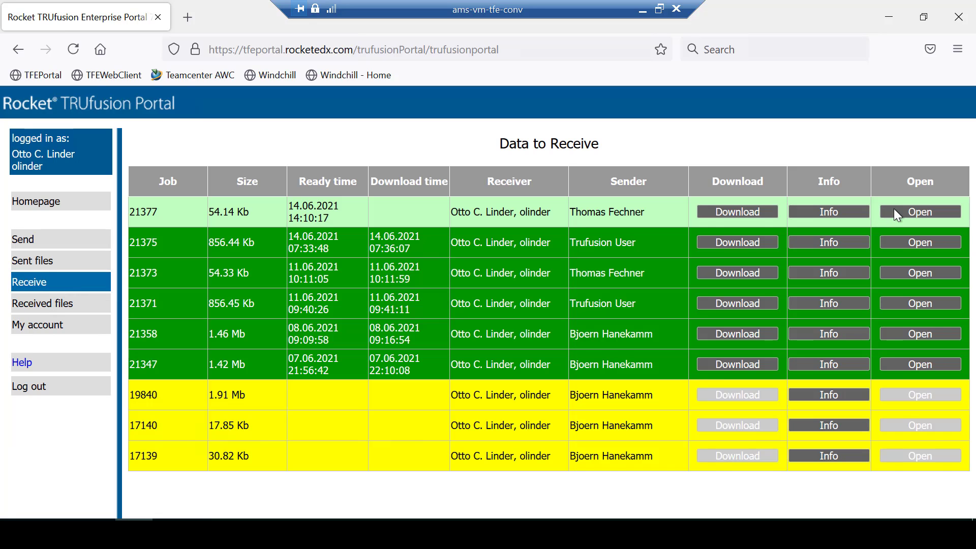
{"action": "left_click", "coordinate": [920, 214]}
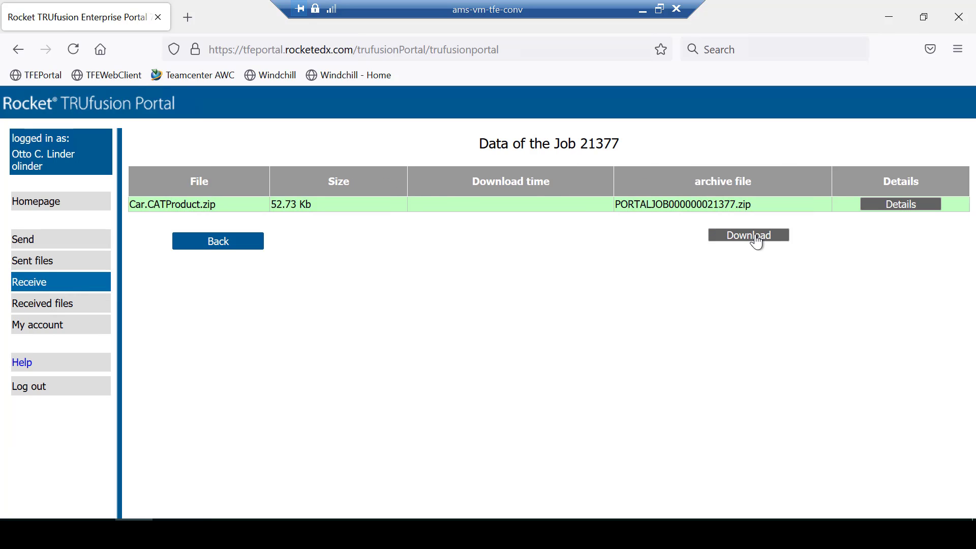
{"action": "left_click", "coordinate": [755, 236]}
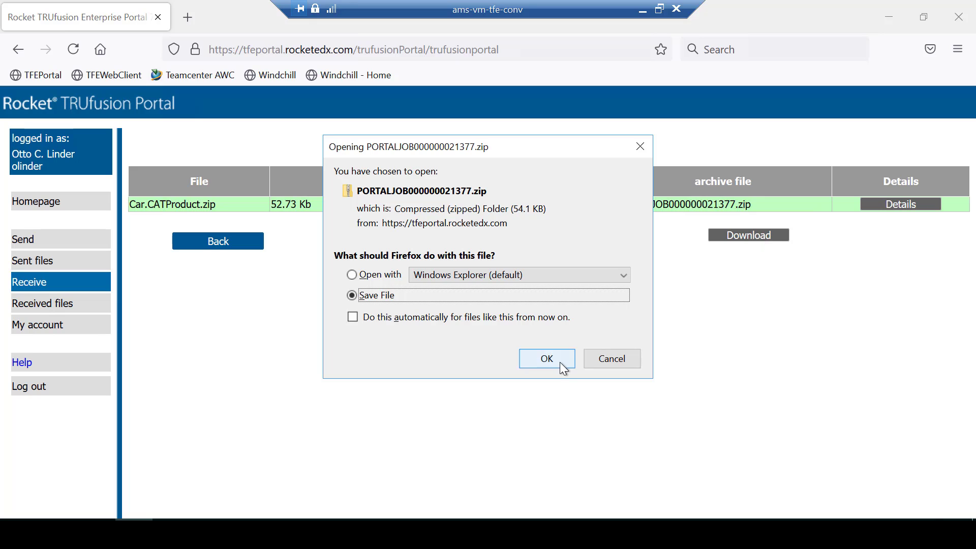
{"action": "left_click", "coordinate": [560, 362]}
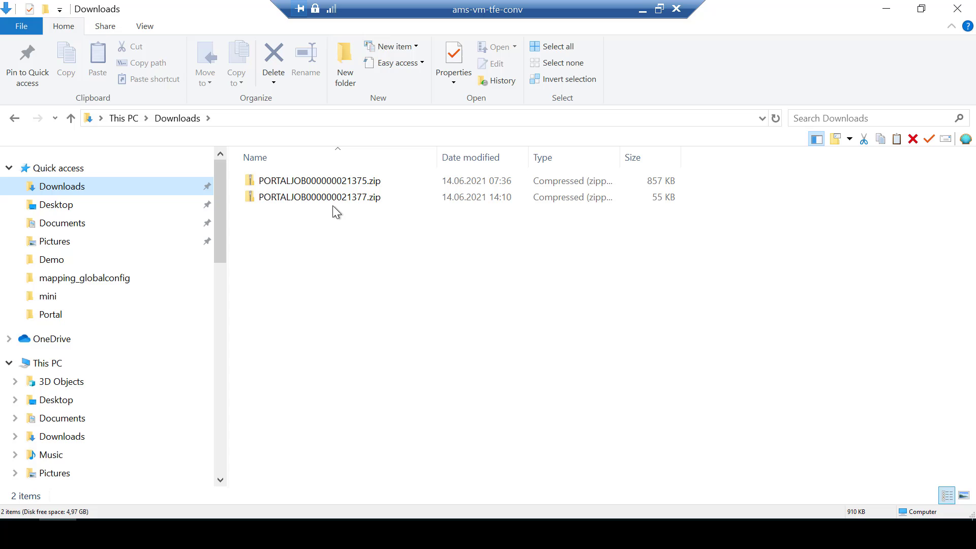
Open PORTALJOB000000021377.zip, then the Car.CATProduct.zip inside it
{"action": "double_click", "coordinate": [332, 202]}
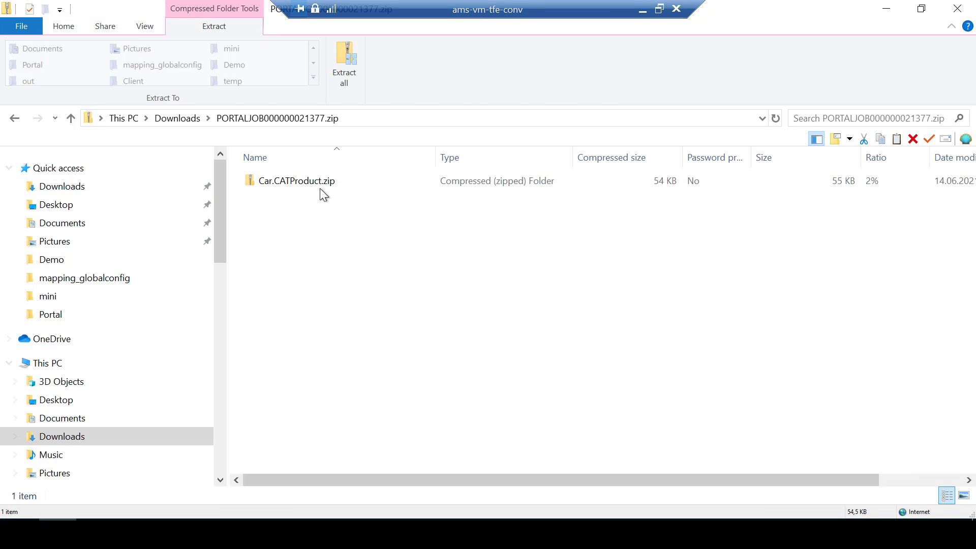
{"action": "left_click", "coordinate": [317, 181]}
{"action": "double_click", "coordinate": [316, 180]}
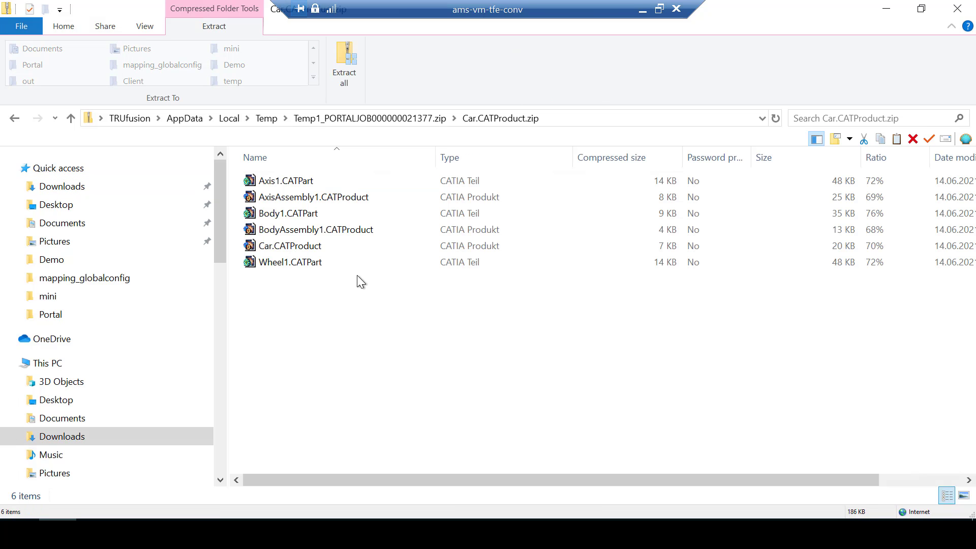